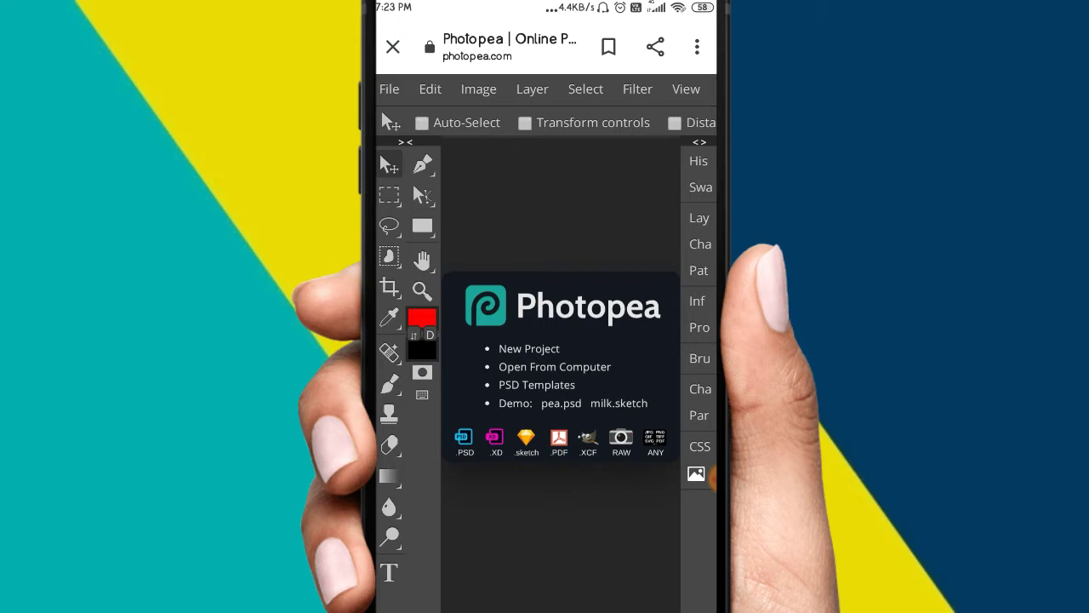
- Browse the Edit menu's commands, scrolling down and back up, then close it
click(430, 89)
scroll(522, 357, down, 1)
scroll(521, 357, down, 1)
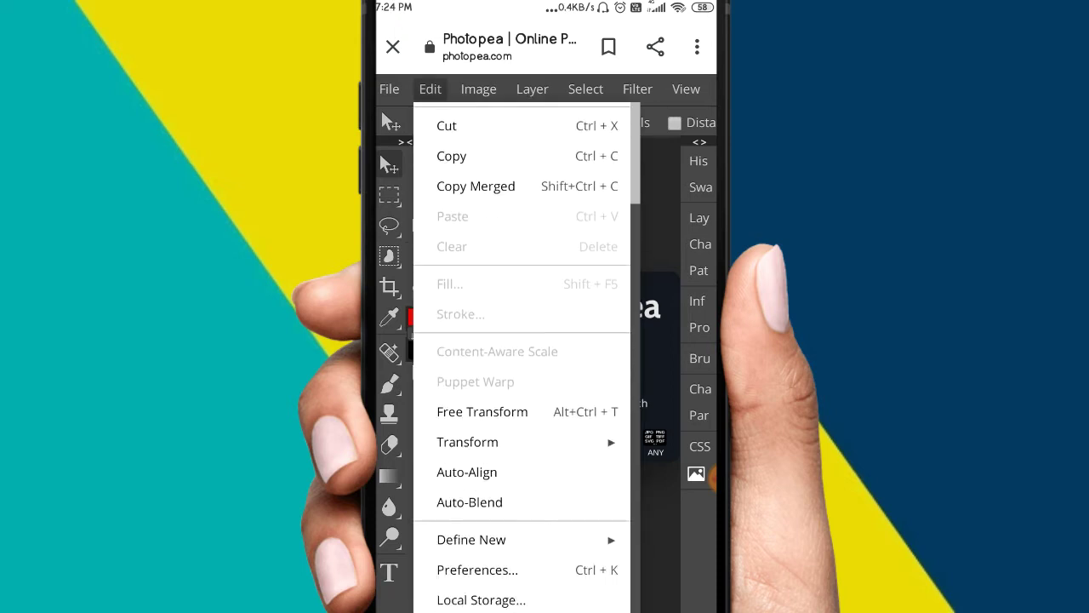
scroll(522, 357, up, 1)
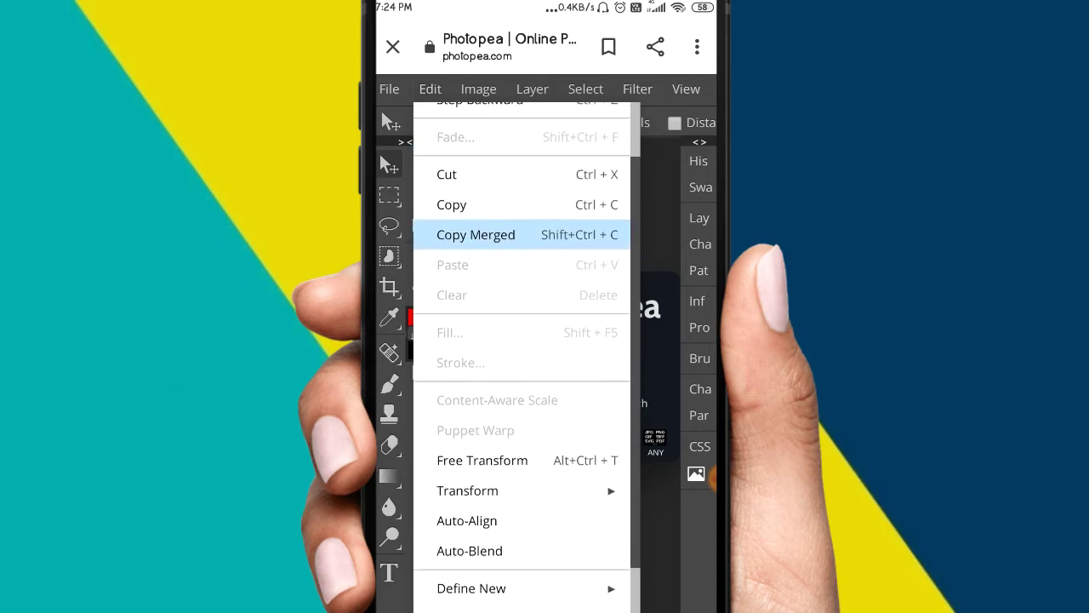
scroll(521, 357, up, 1)
click(553, 213)
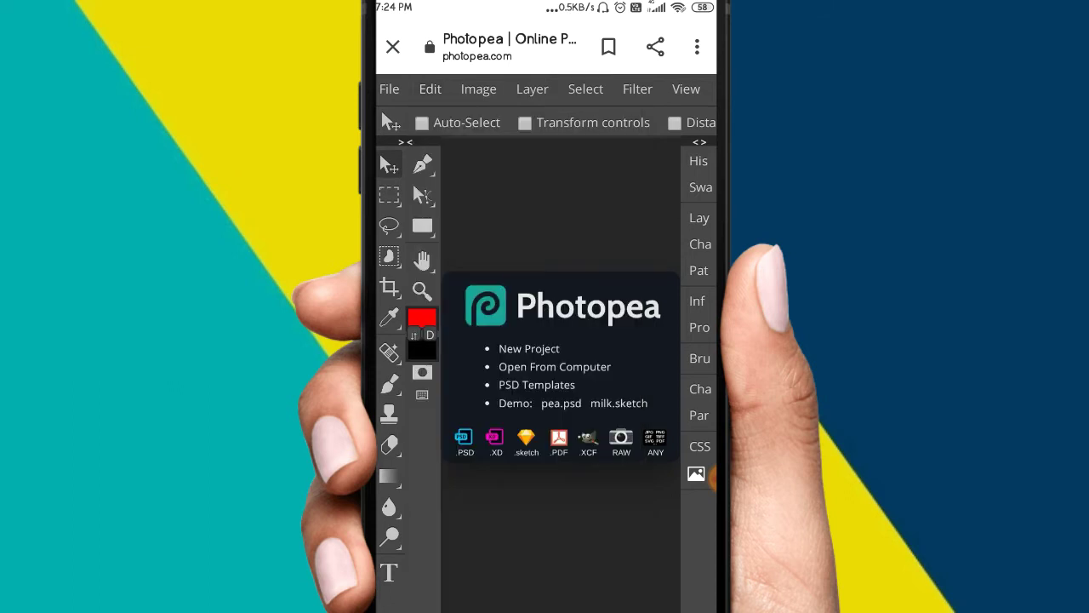
- View the Layer and Image > Adjustments menus, select the Zoom tool, and show the Filter list
click(532, 88)
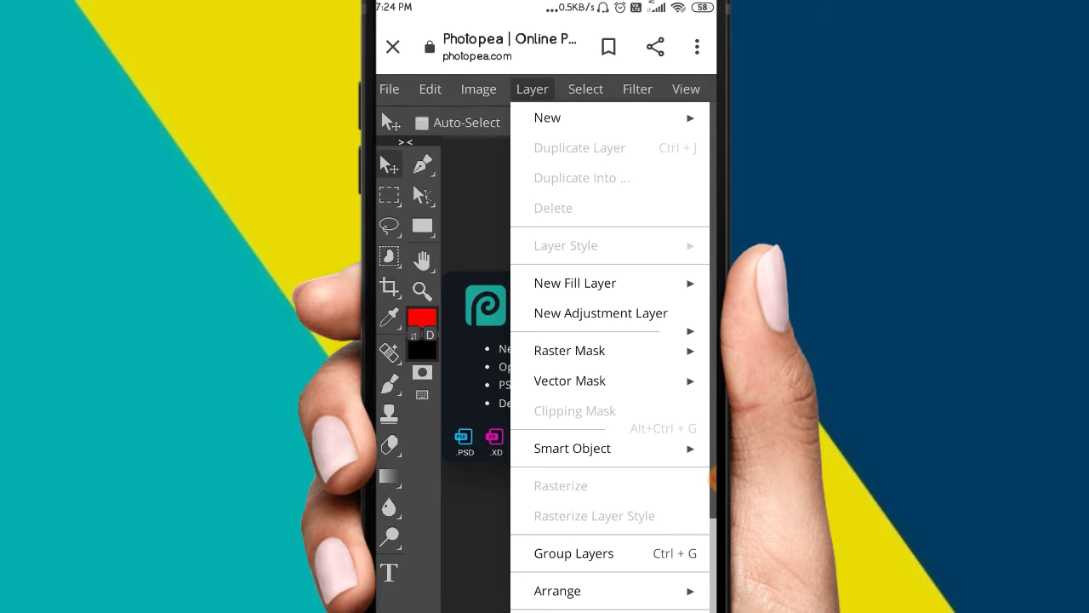
click(478, 89)
click(515, 116)
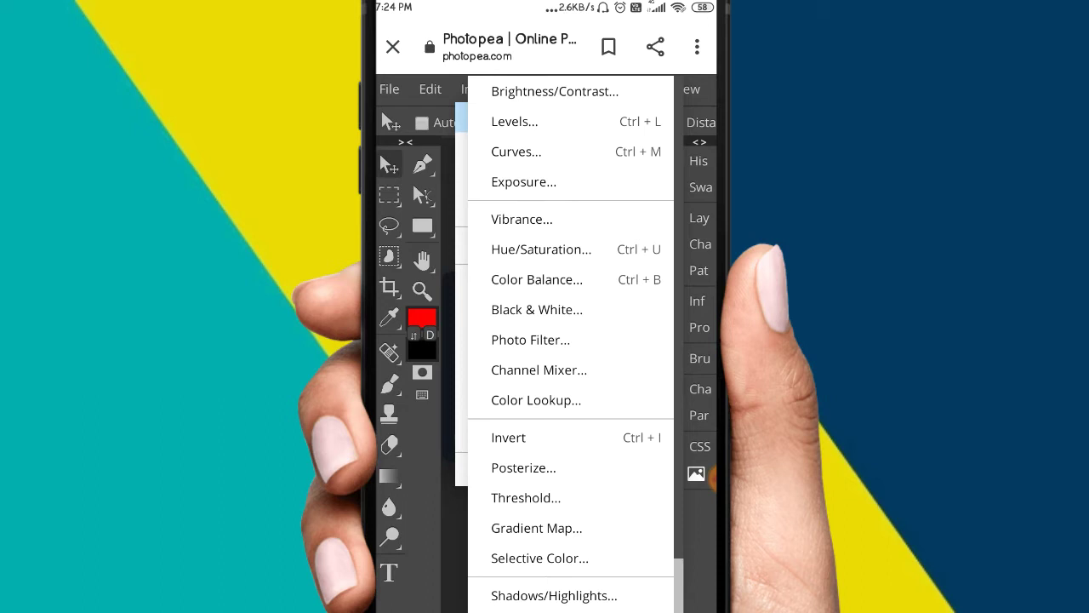
click(422, 290)
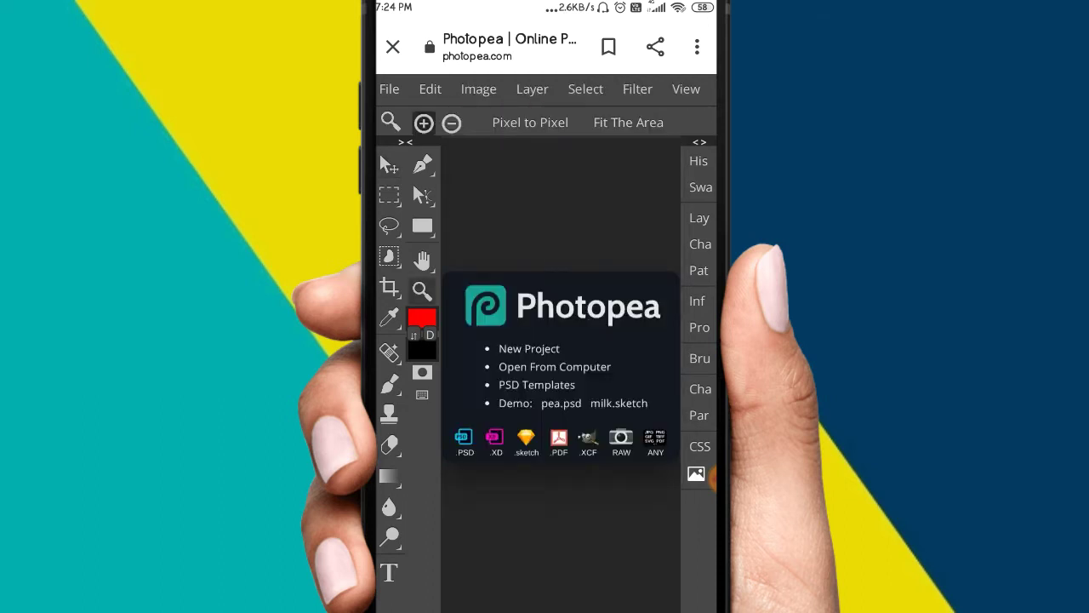
click(637, 88)
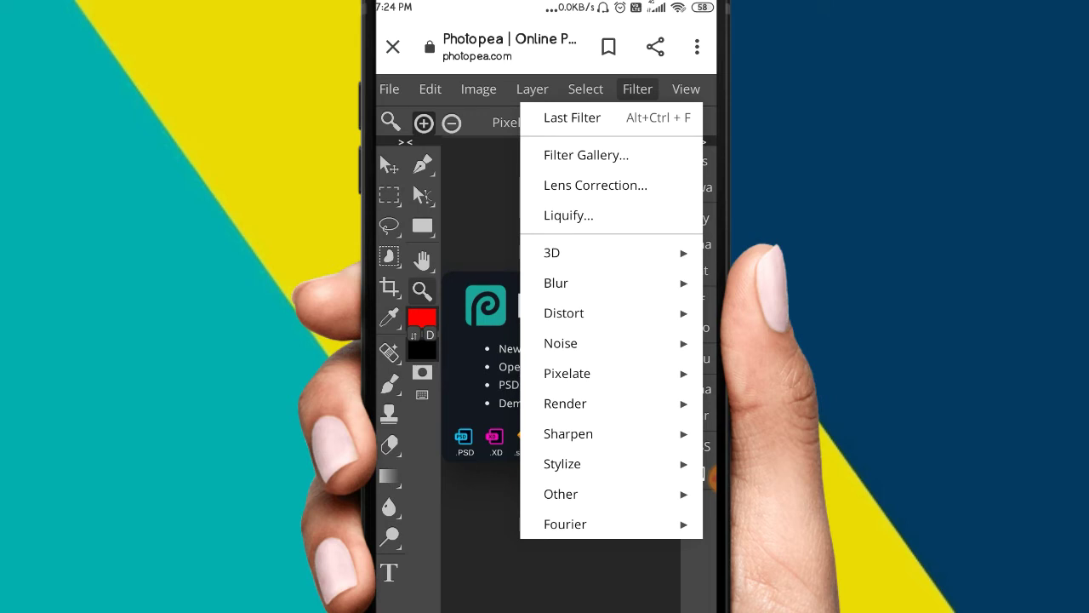
- Close the Filter menu to return to the start panel
click(637, 88)
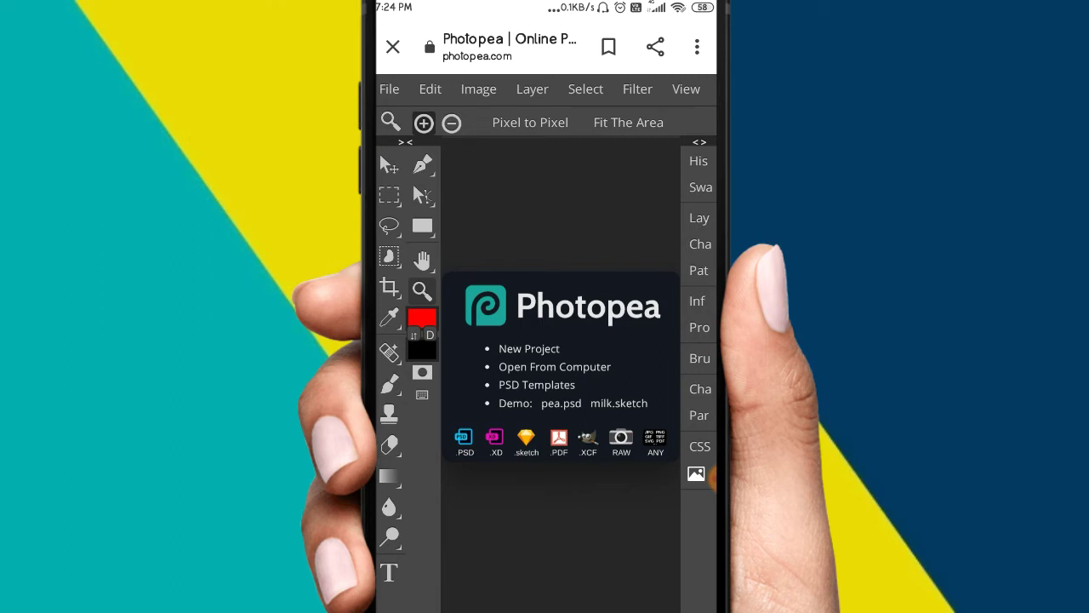
- Review the 1280×720 px white-background New Project settings, cancel them, and begin opening a phone image
click(528, 348)
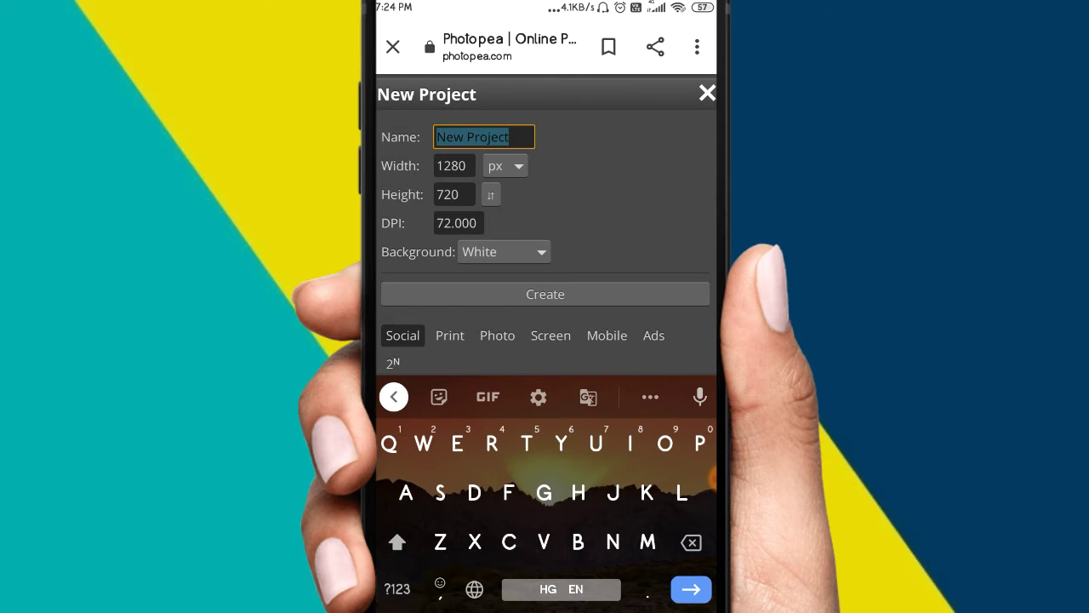
click(707, 94)
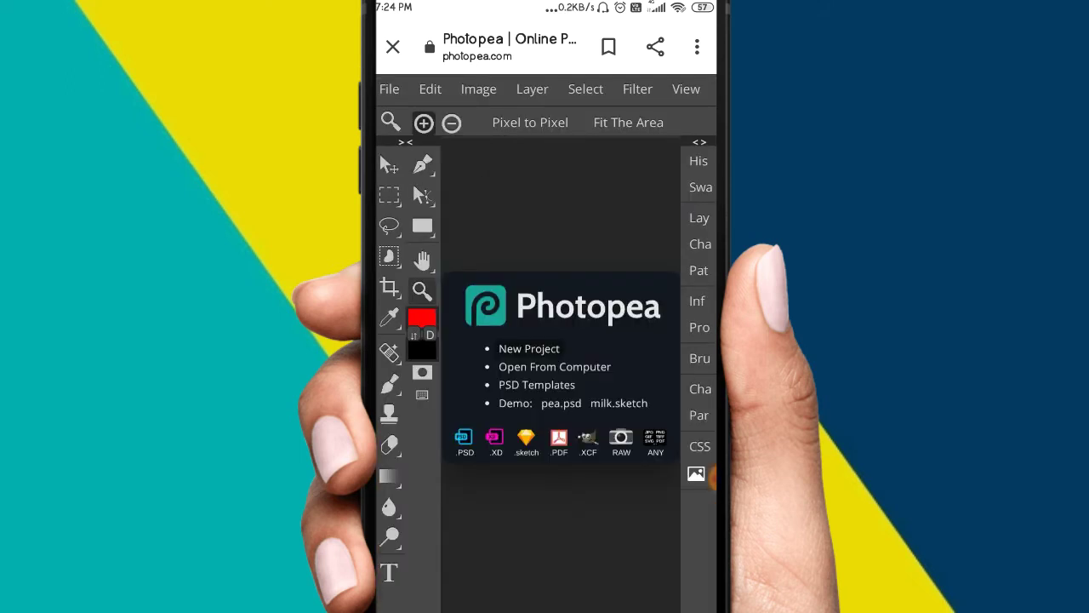
click(554, 366)
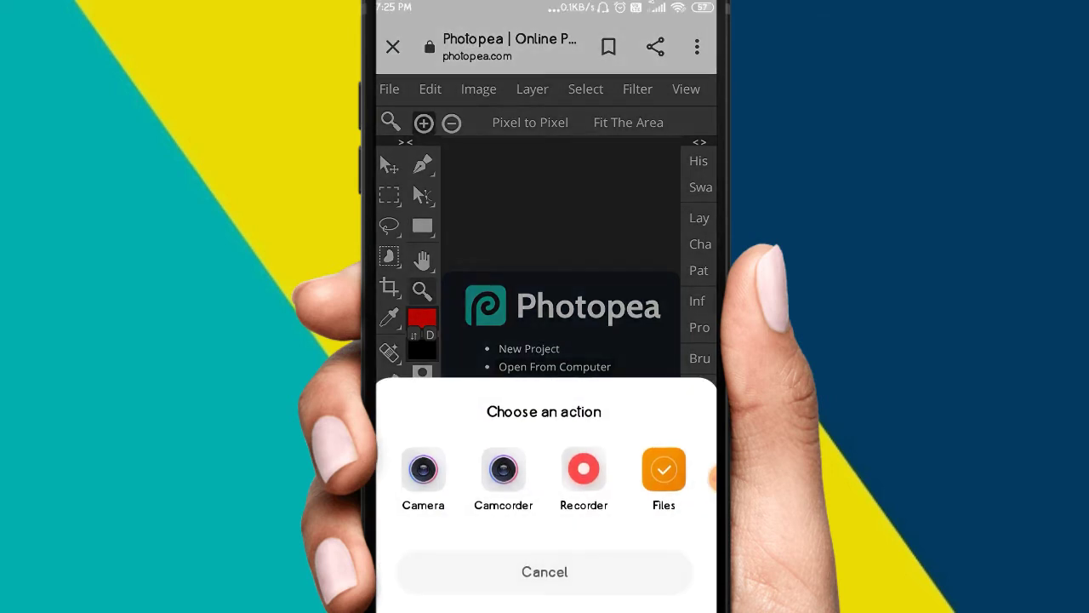
- Choose Files and scroll through the picker's storage locations without selecting a file
click(663, 469)
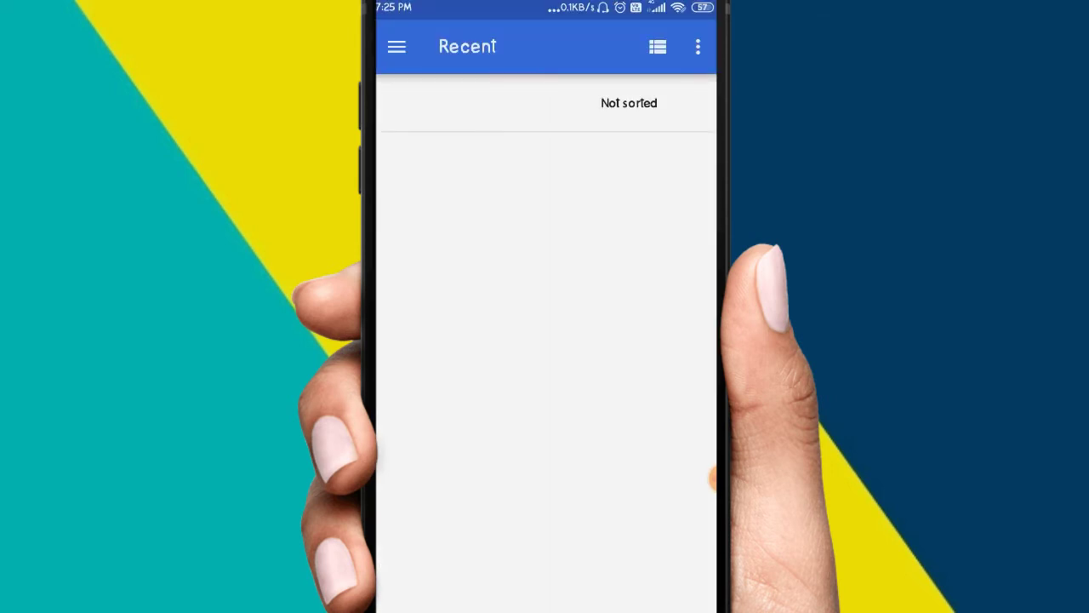
click(396, 46)
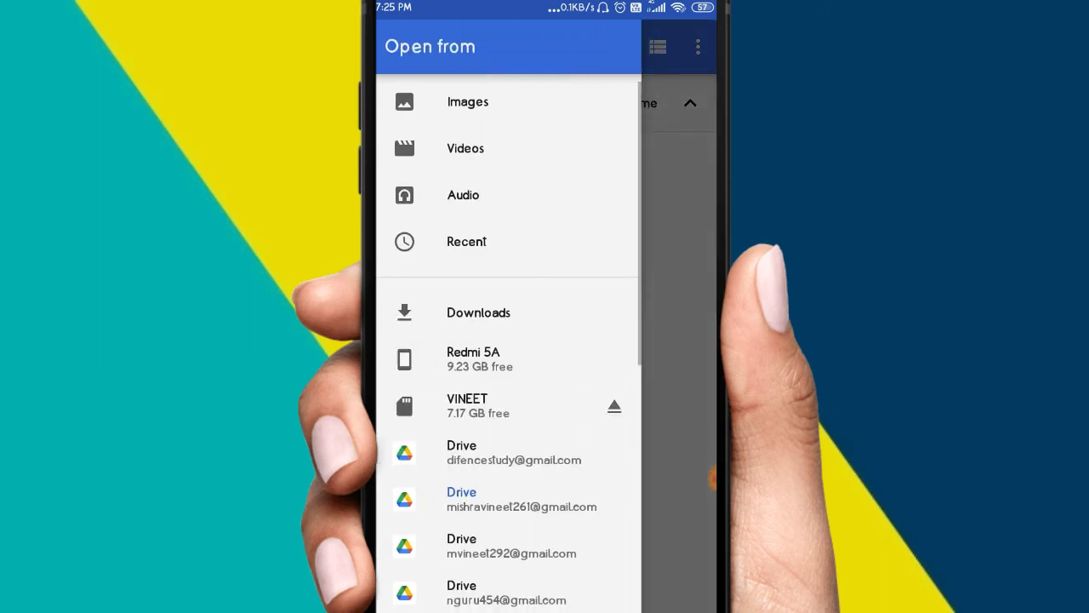
scroll(508, 341, down, 3)
scroll(508, 341, down, 4)
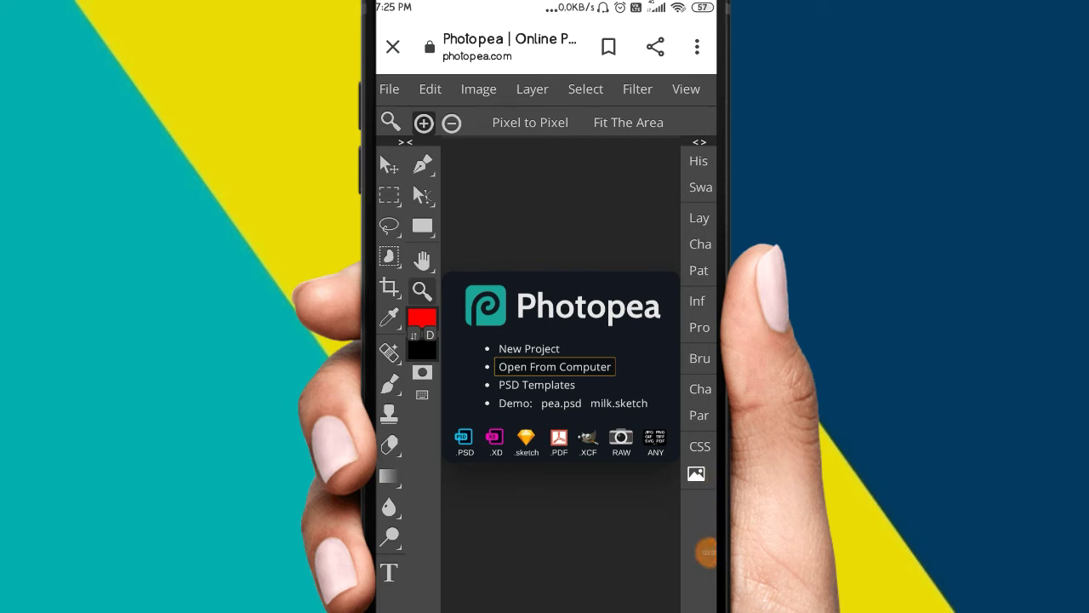
- Open Photopea's stock-photo library and scroll down through its landscape, animal and flower thumbnails
click(696, 473)
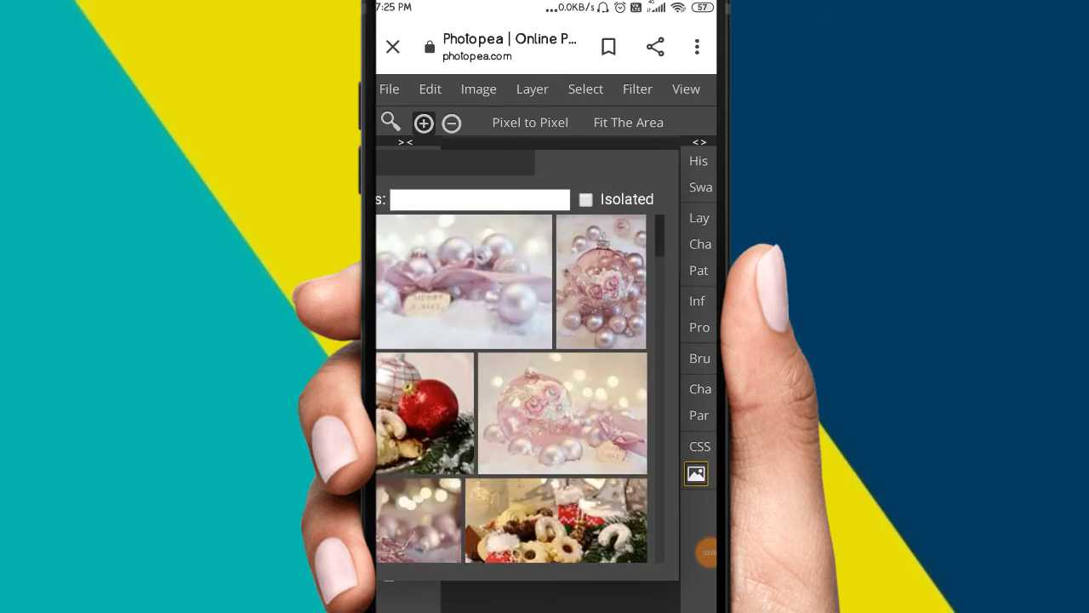
scroll(511, 389, down, 3)
scroll(511, 388, down, 2)
scroll(511, 389, down, 2)
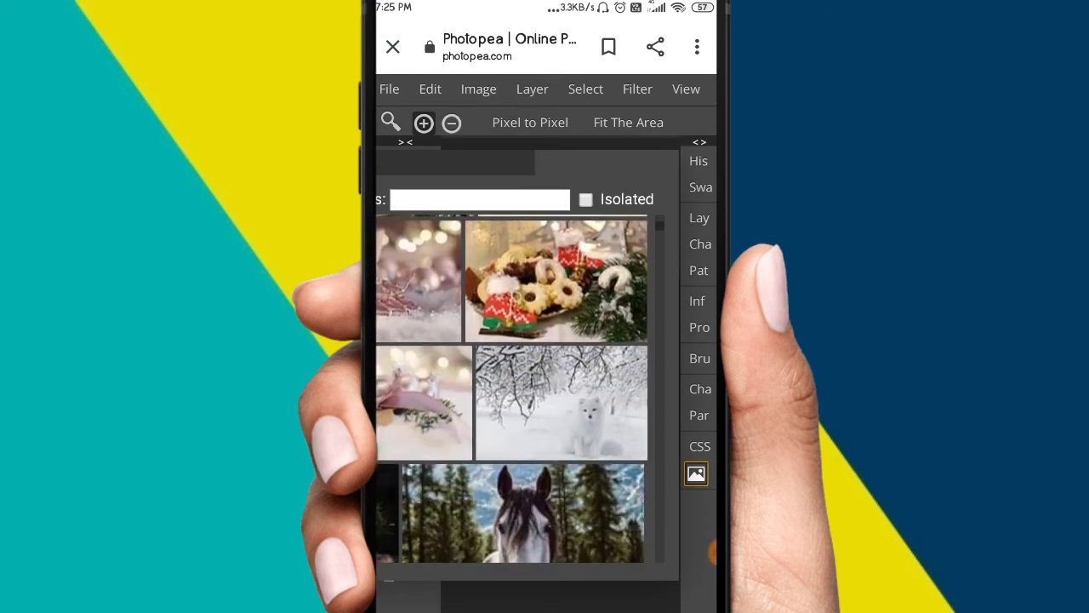
scroll(511, 389, down, 2)
scroll(511, 388, down, 2)
scroll(511, 389, down, 3)
scroll(511, 389, down, 1)
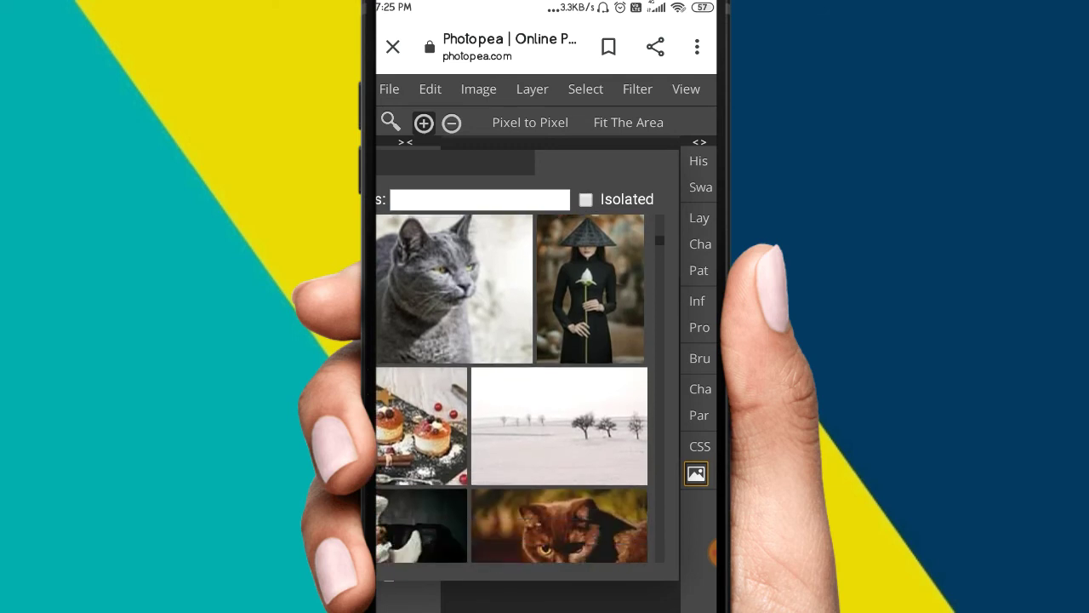
scroll(512, 389, down, 2)
scroll(512, 389, down, 1)
scroll(511, 389, down, 2)
scroll(511, 389, down, 3)
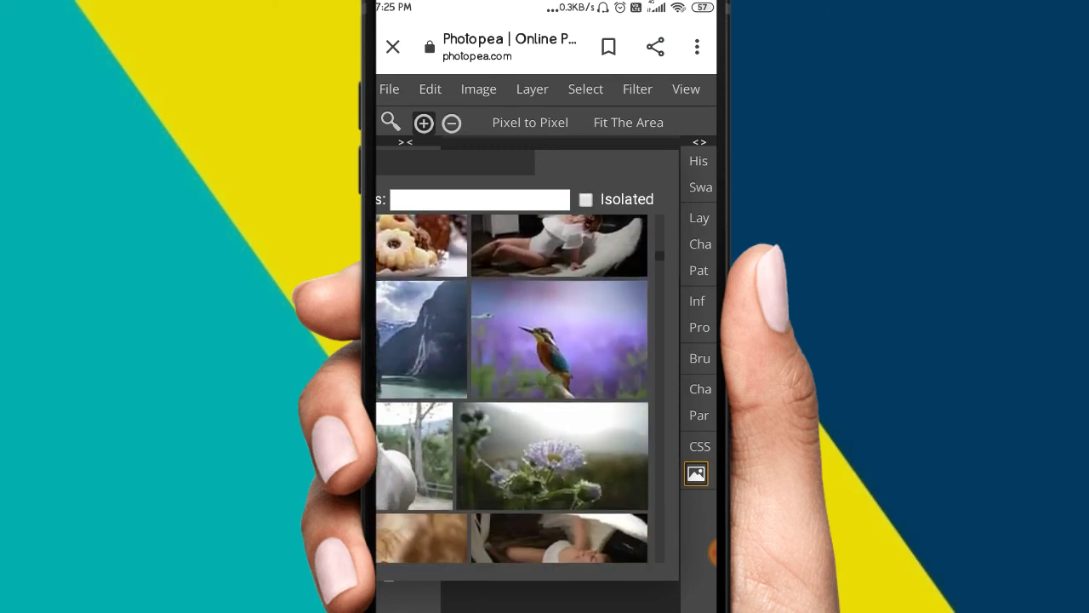
scroll(511, 388, down, 3)
scroll(512, 388, down, 2)
scroll(512, 389, down, 2)
scroll(511, 389, down, 2)
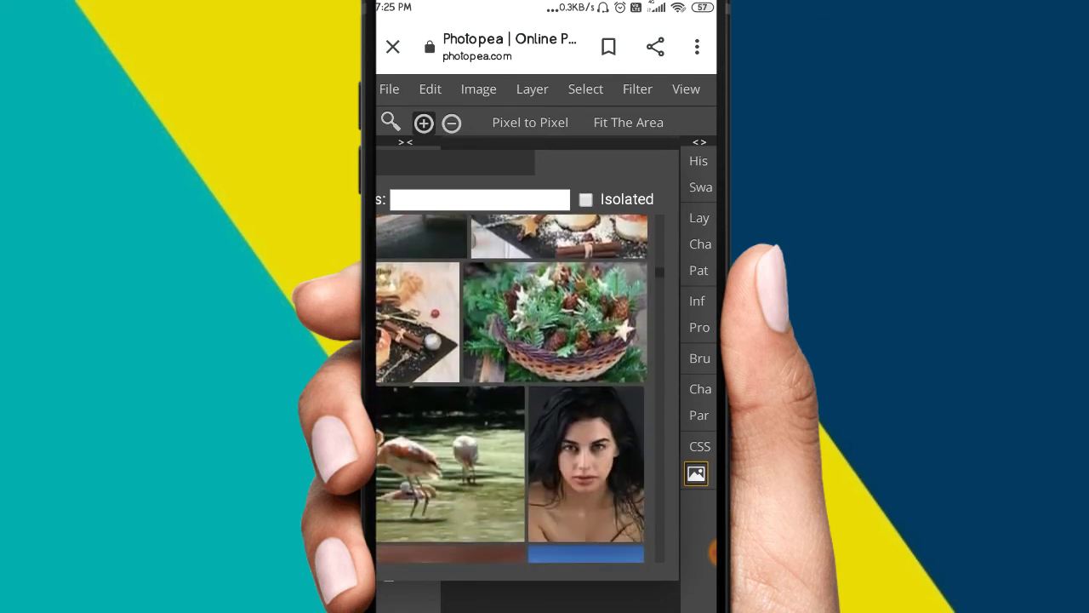
scroll(511, 389, down, 2)
scroll(511, 389, down, 2)
scroll(511, 389, down, 2)
scroll(511, 389, down, 2)
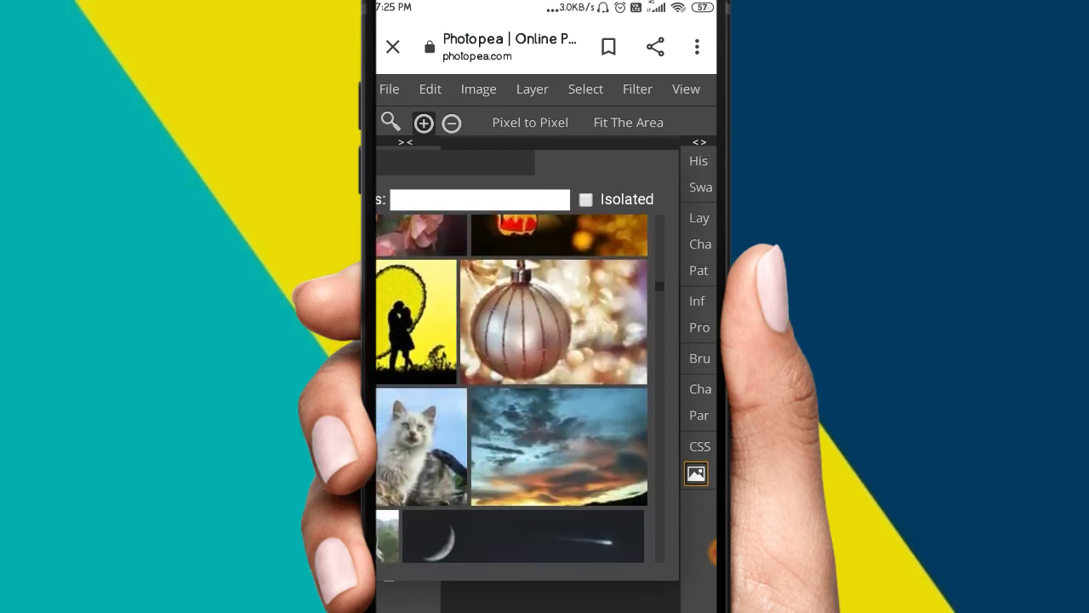
scroll(511, 389, down, 1)
scroll(511, 388, down, 2)
scroll(510, 388, down, 1)
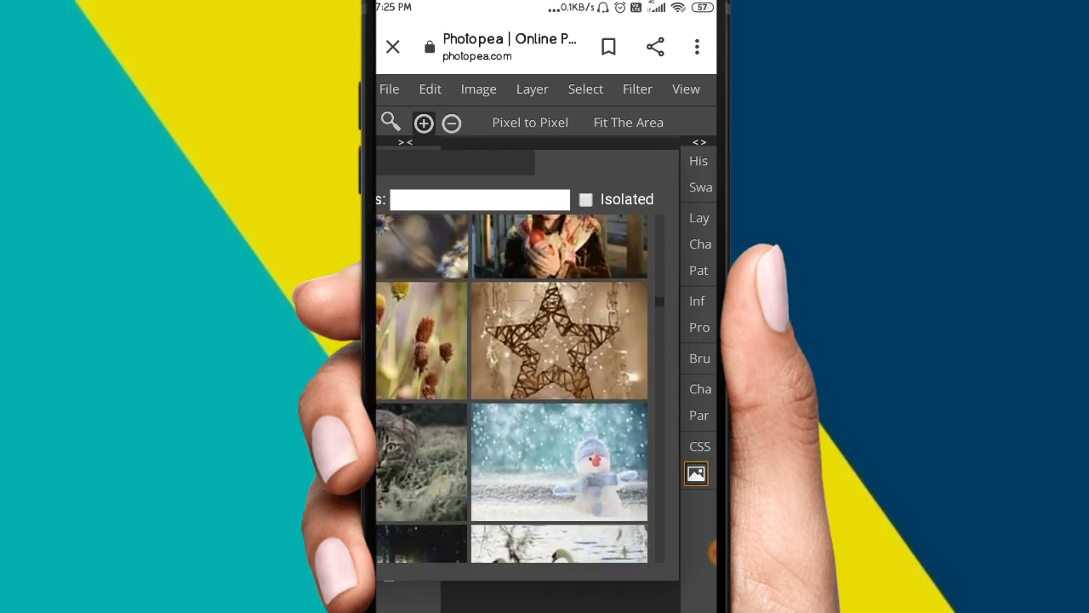
scroll(510, 388, down, 3)
scroll(510, 388, down, 3)
scroll(511, 387, down, 3)
scroll(510, 388, down, 3)
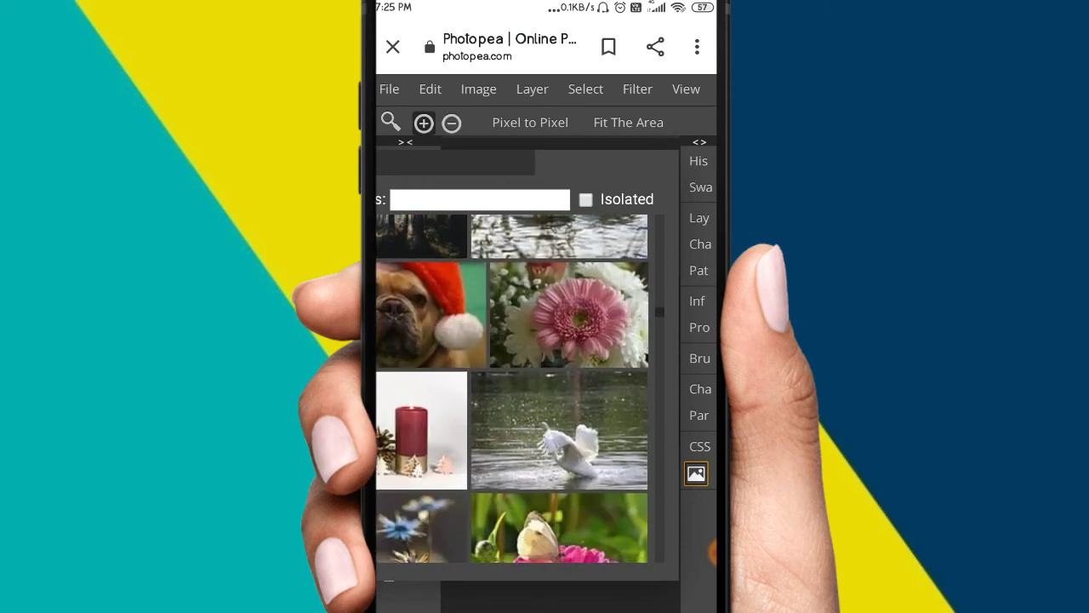
scroll(511, 388, down, 3)
scroll(510, 387, down, 3)
scroll(510, 387, down, 3)
scroll(511, 388, down, 3)
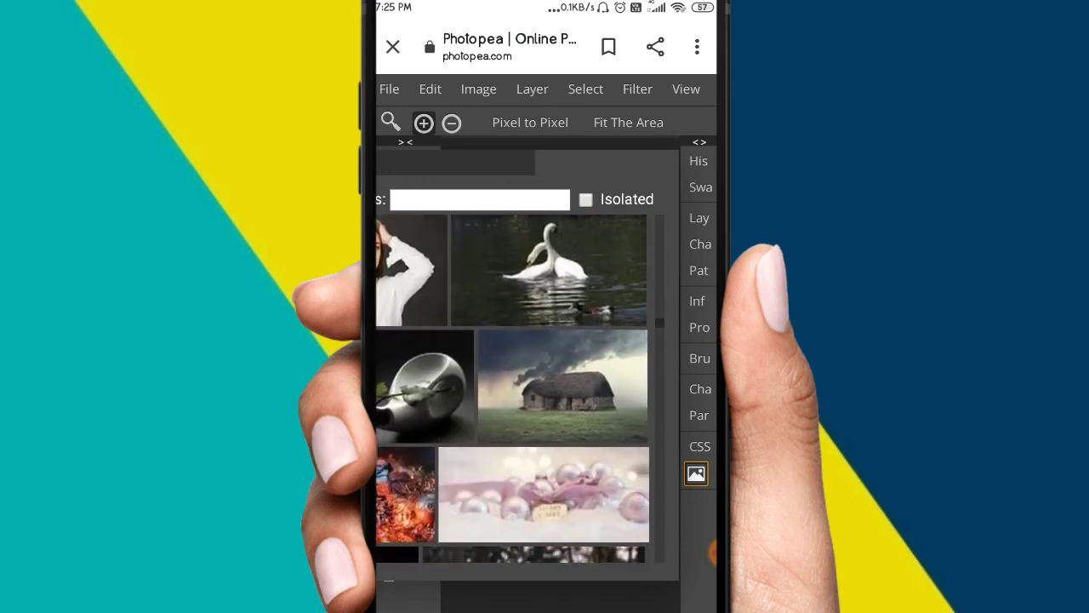
scroll(511, 388, down, 3)
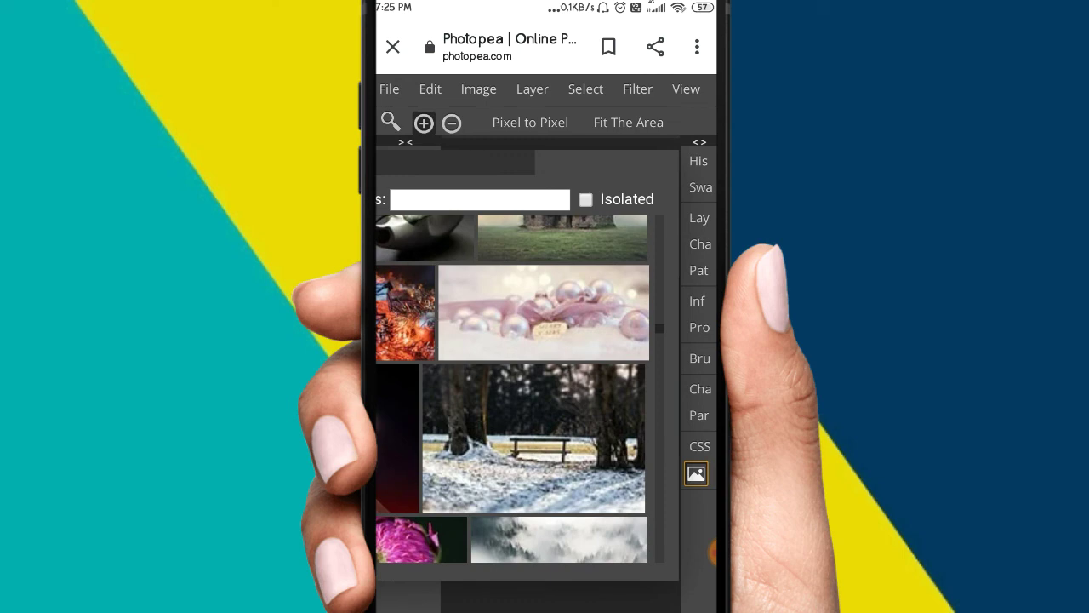